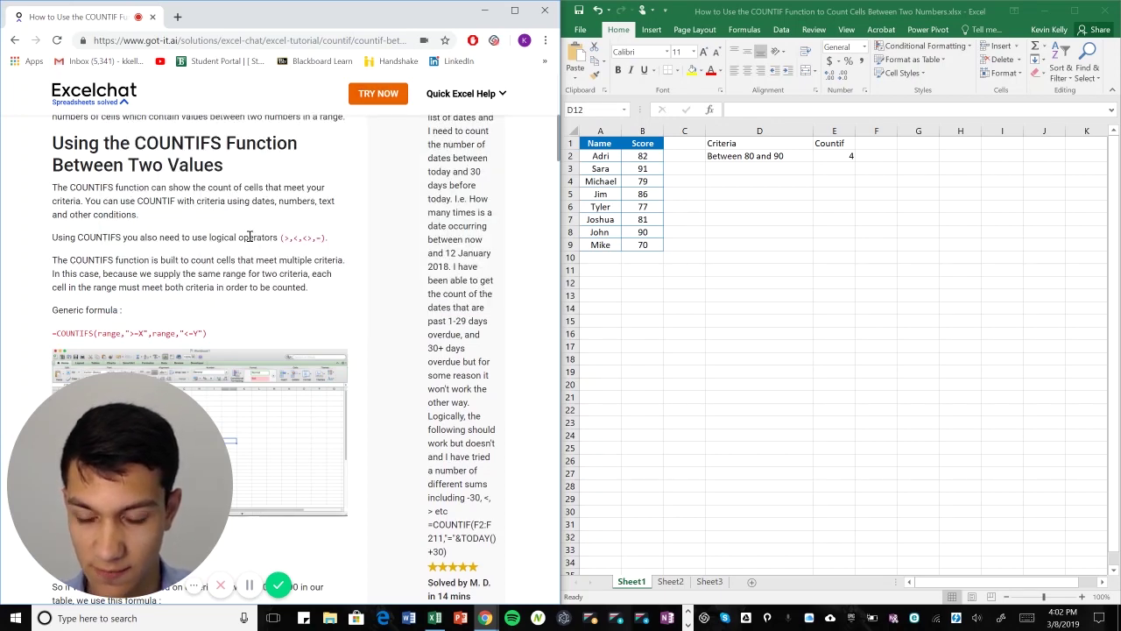
Clear the existing Countif result from cell E2 on Sheet1
{"action": "scroll", "coordinate": [261, 227], "scroll_direction": "down", "scroll_amount": 5}
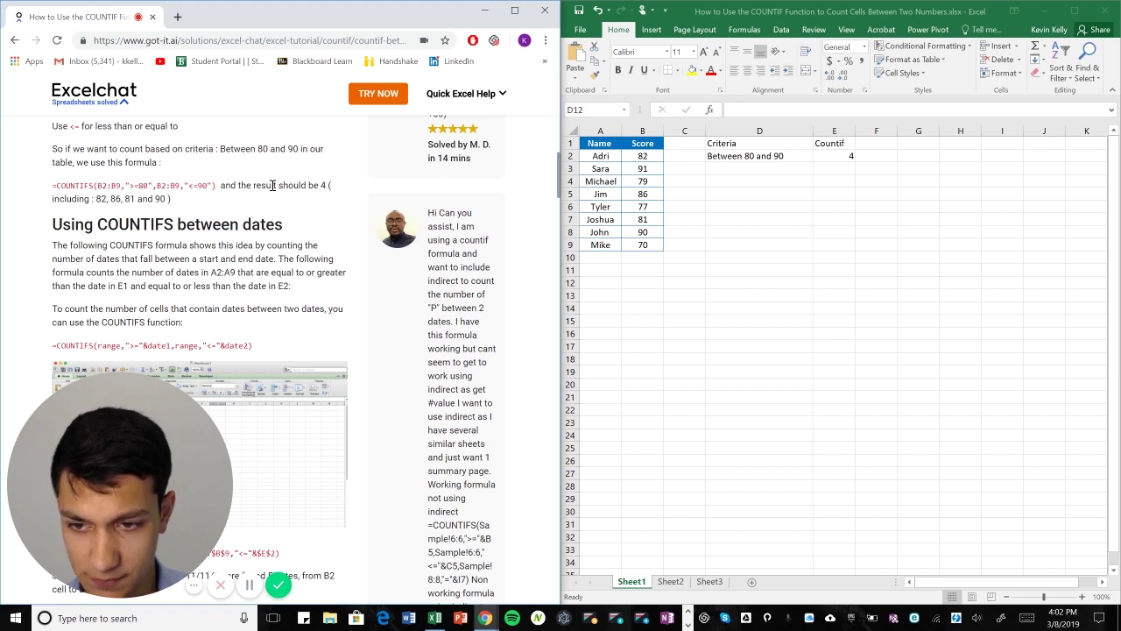
{"action": "scroll", "coordinate": [273, 185], "scroll_direction": "up", "scroll_amount": 1}
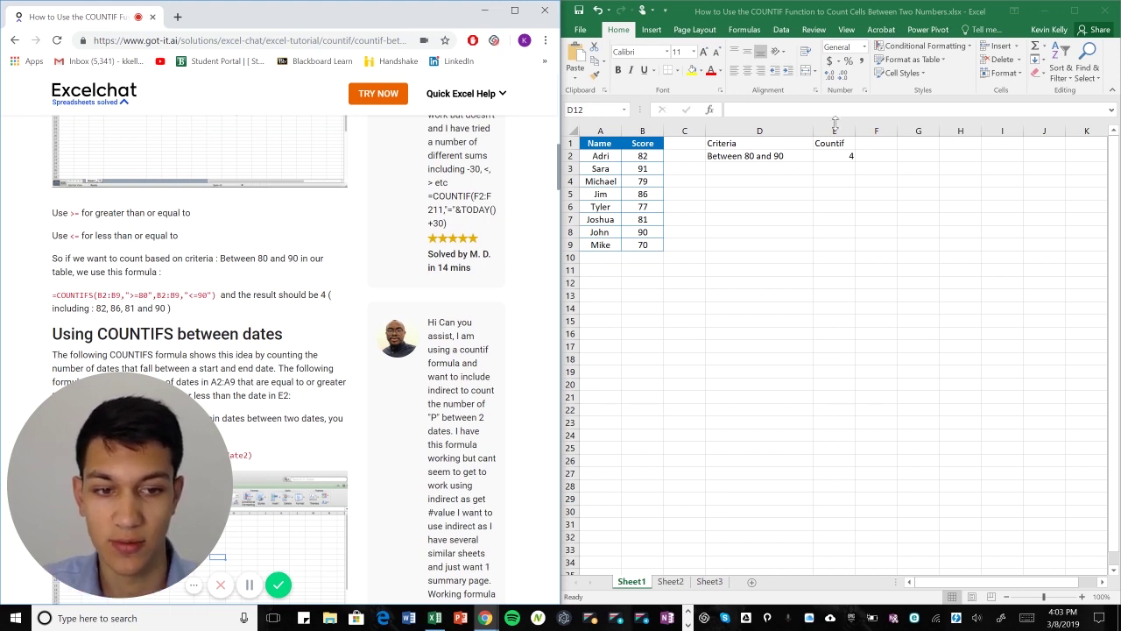
{"action": "left_click", "coordinate": [853, 155]}
{"action": "key", "text": "Delete"}
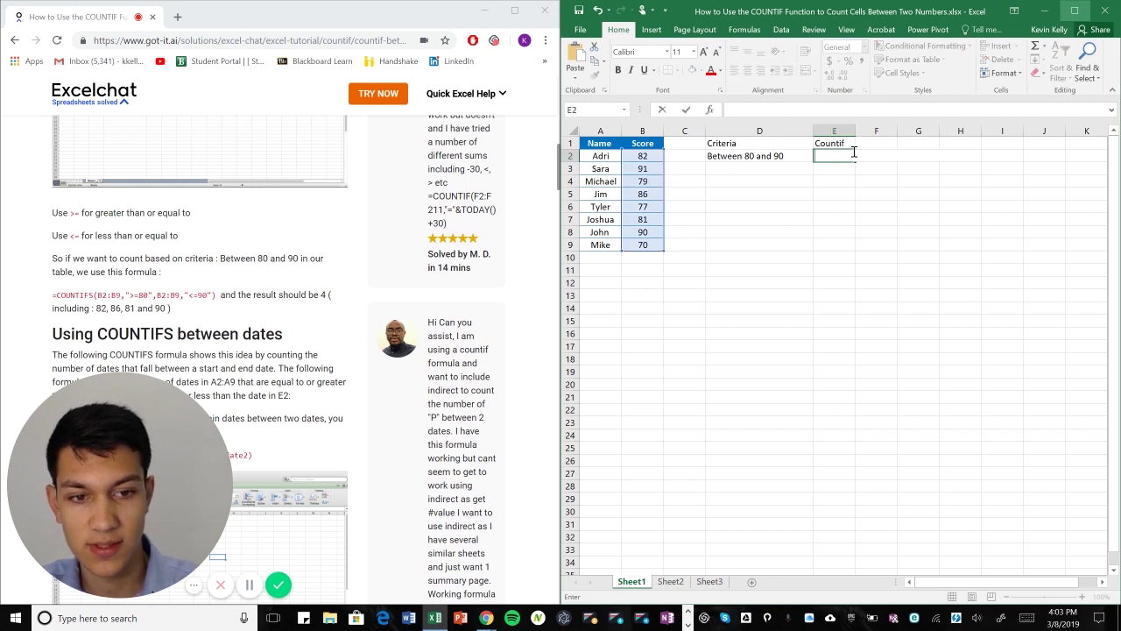
Start a COUNTIFS formula in cell E2 with the scores in B2:B9 as the first criteria range
{"action": "left_click", "coordinate": [852, 155]}
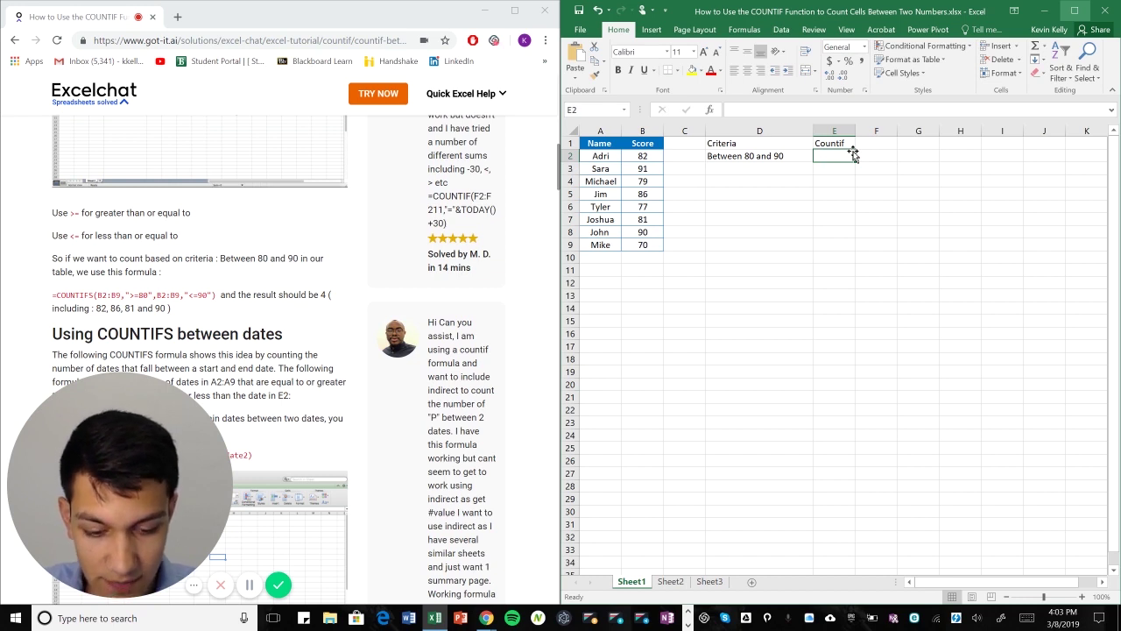
{"action": "type", "text": "="}
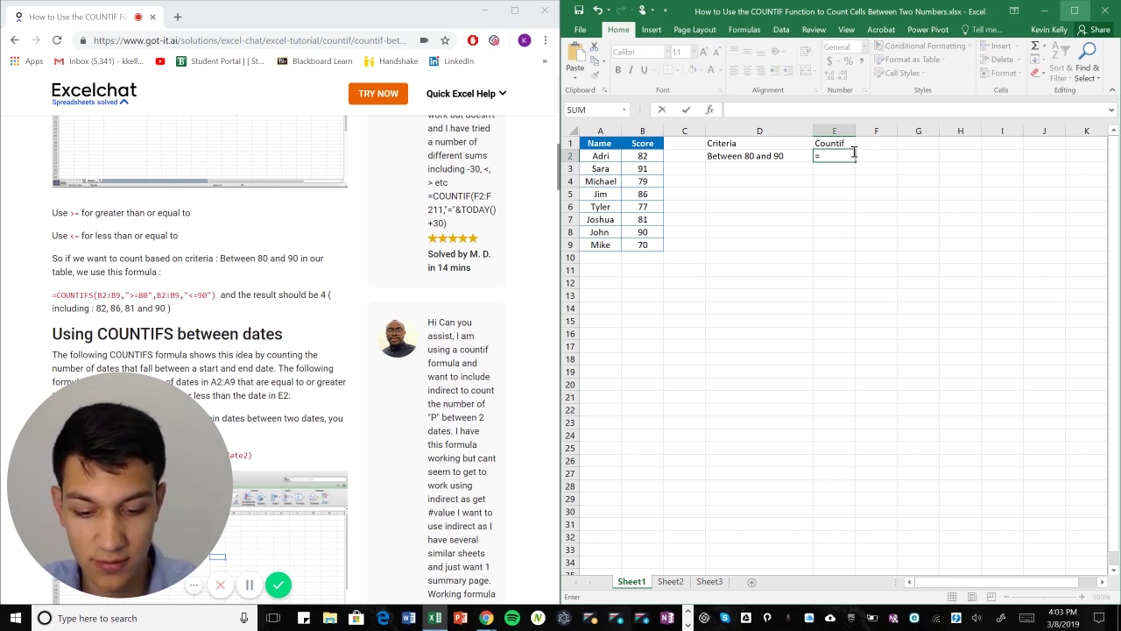
{"action": "type", "text": "Count"}
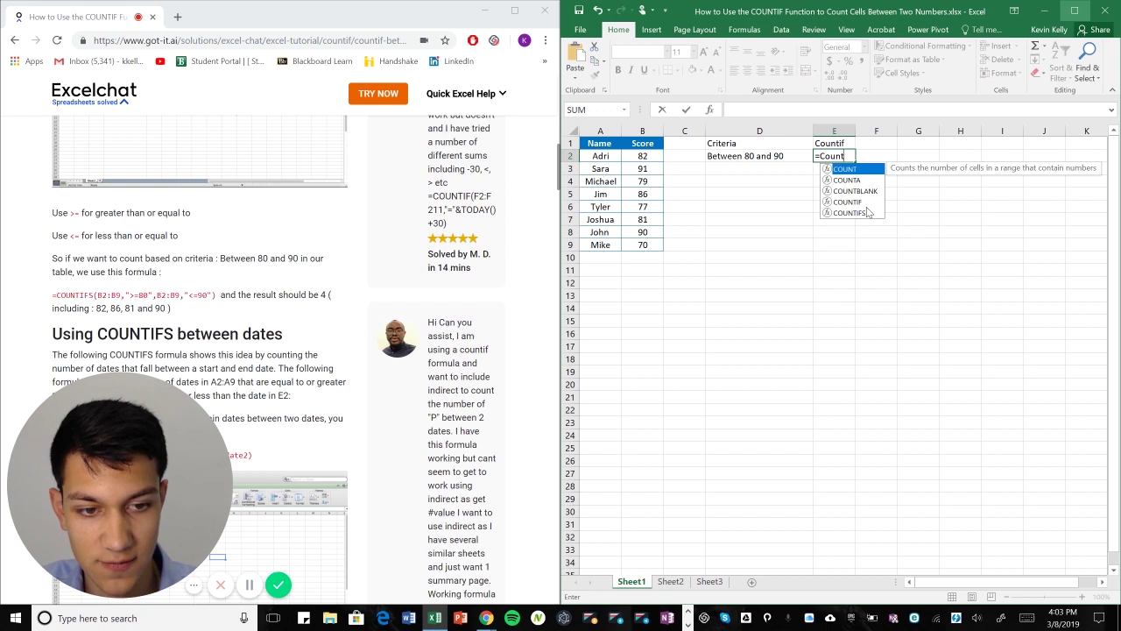
{"action": "double_click", "coordinate": [850, 213]}
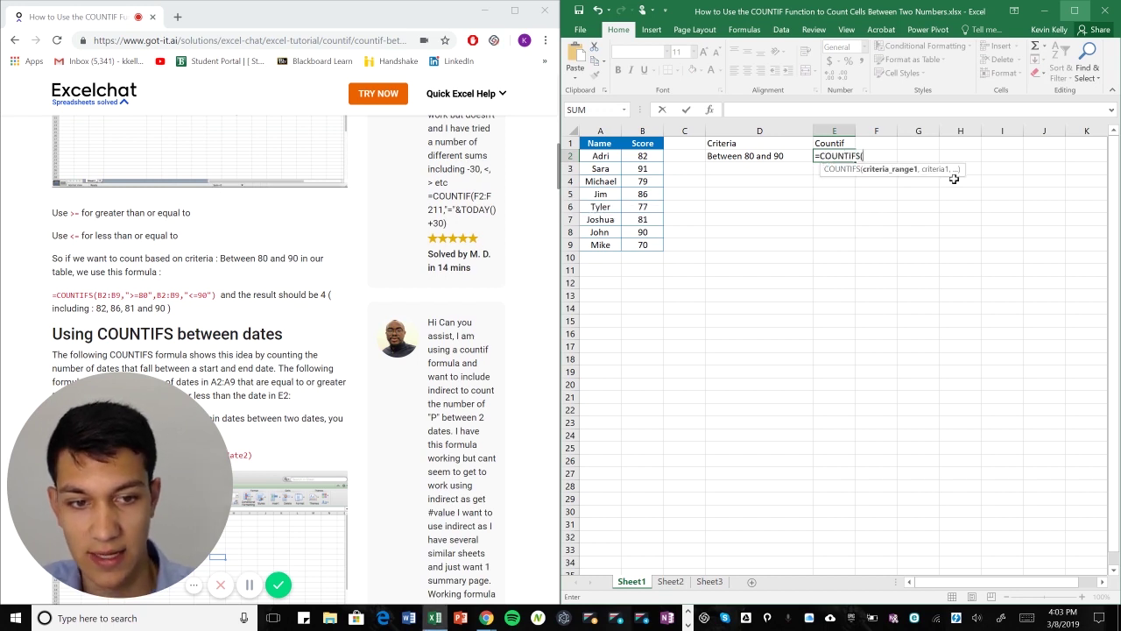
{"action": "key", "text": "Left"}
{"action": "key", "text": "Left"}
{"action": "key", "text": "Left"}
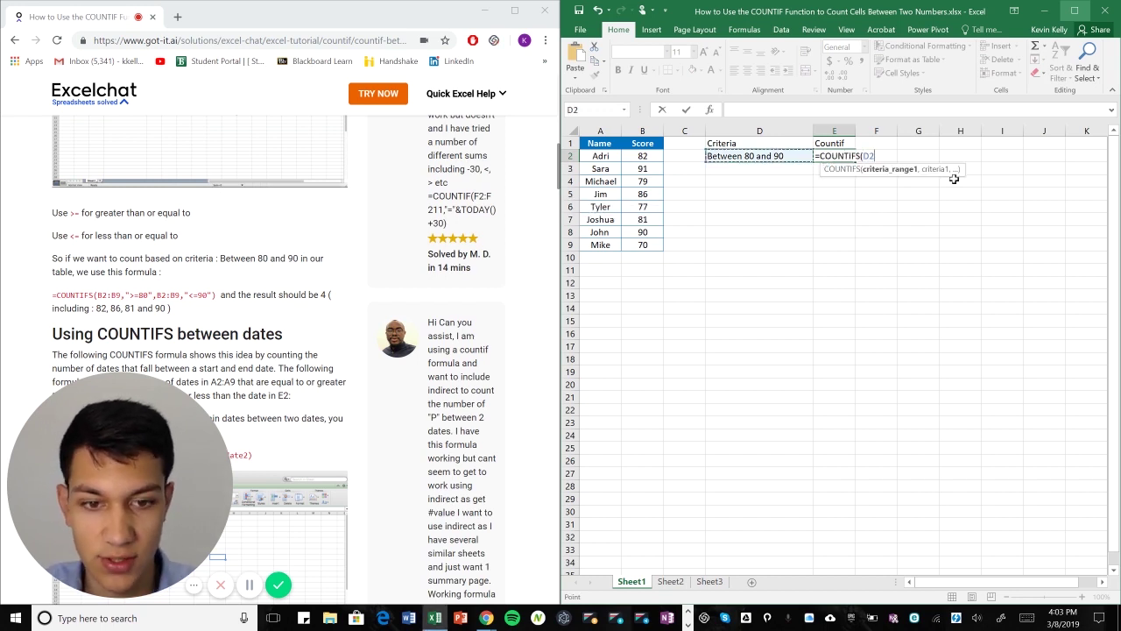
{"action": "key", "text": "shift+Down"}
{"action": "key", "text": "shift+Down"}
{"action": "key", "text": "shift+Down"}
{"action": "key", "text": "shift+Down"}
{"action": "key", "text": "shift+Down"}
{"action": "key", "text": "shift+Down"}
{"action": "key", "text": "shift+Down"}
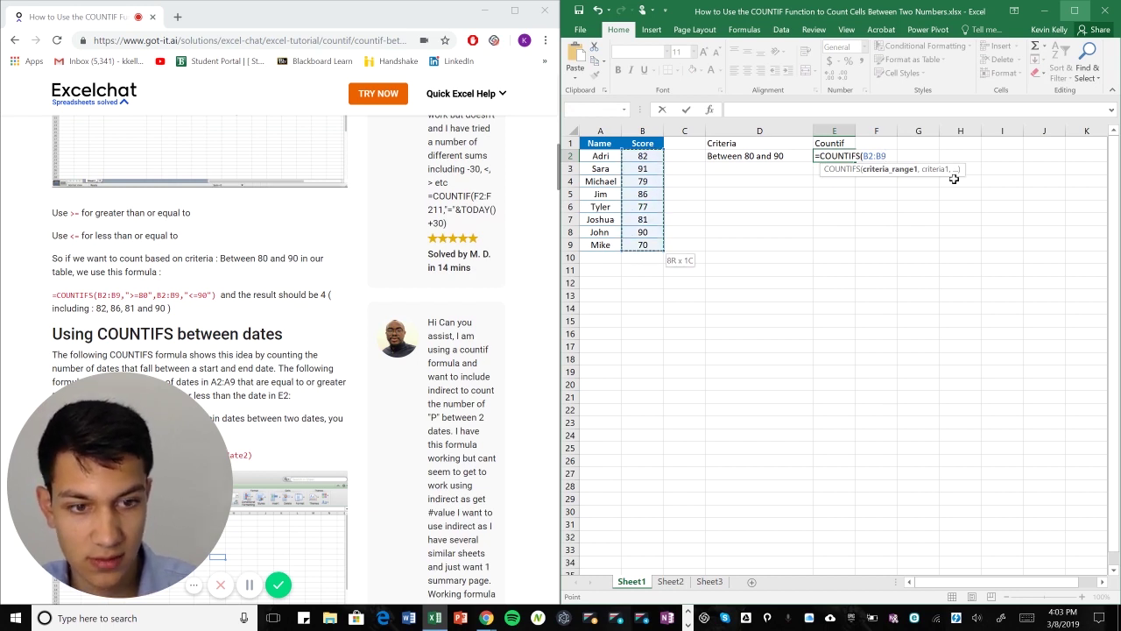
Add ">=80" as the first criterion of the COUNTIFS formula in E2
{"action": "type", "text": ",\">"}
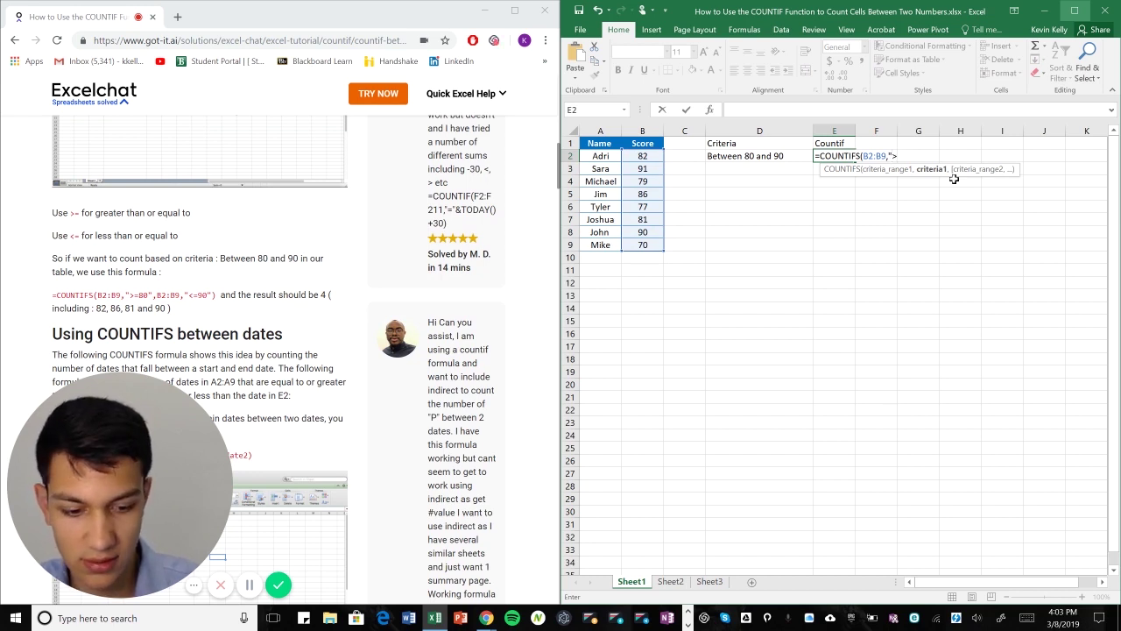
{"action": "type", "text": "=80"}
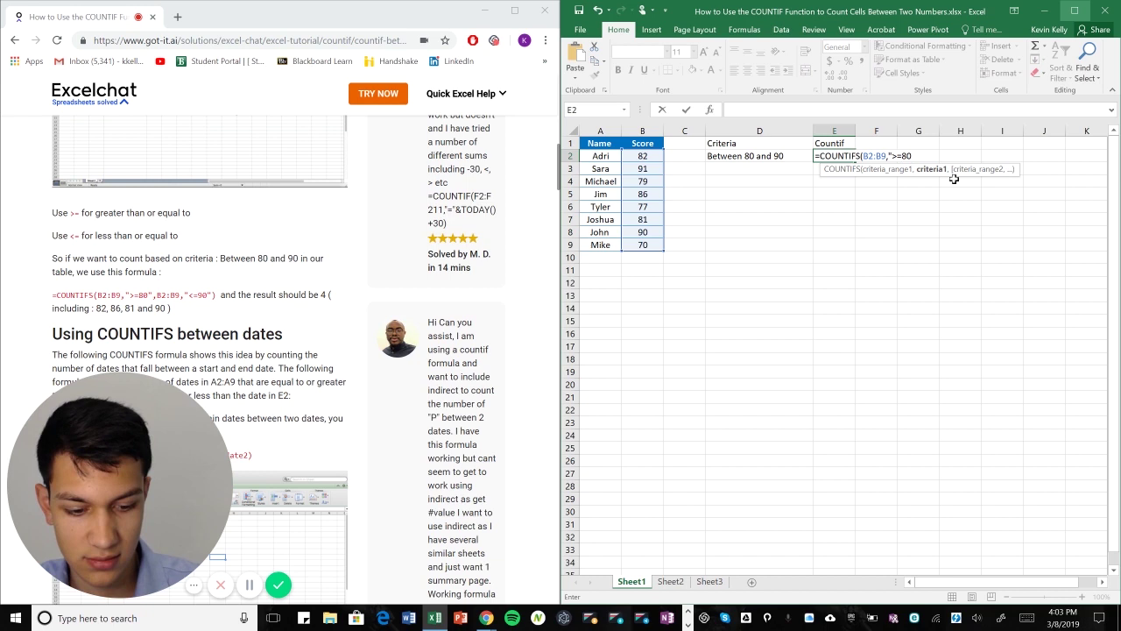
{"action": "type", "text": "\","}
Use the scores in B2:B9 again as the second criteria range of the formula in E2
{"action": "key", "text": "Left"}
{"action": "key", "text": "Left"}
{"action": "key", "text": "Left"}
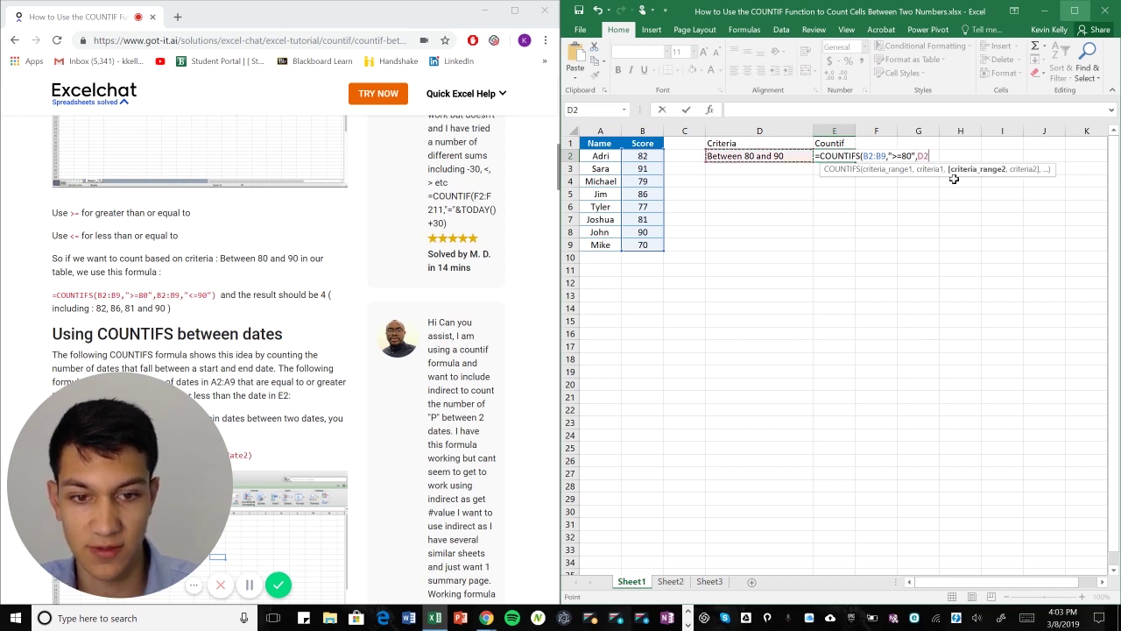
{"action": "key", "text": "shift+Down"}
{"action": "key", "text": "shift+Down"}
{"action": "key", "text": "shift+Down"}
{"action": "key", "text": "shift+Down"}
{"action": "key", "text": "shift+Down"}
{"action": "key", "text": "shift+Down"}
{"action": "key", "text": "shift+Down"}
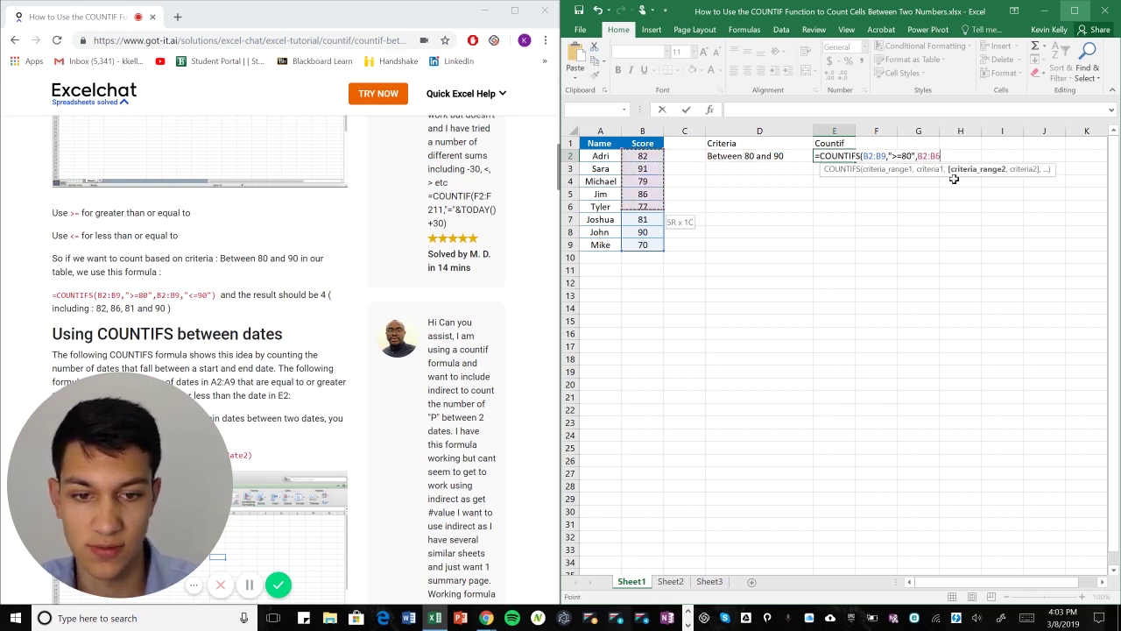
Add "<=90" as the second criterion and complete the COUNTIFS formula in E2
{"action": "type", "text": ","}
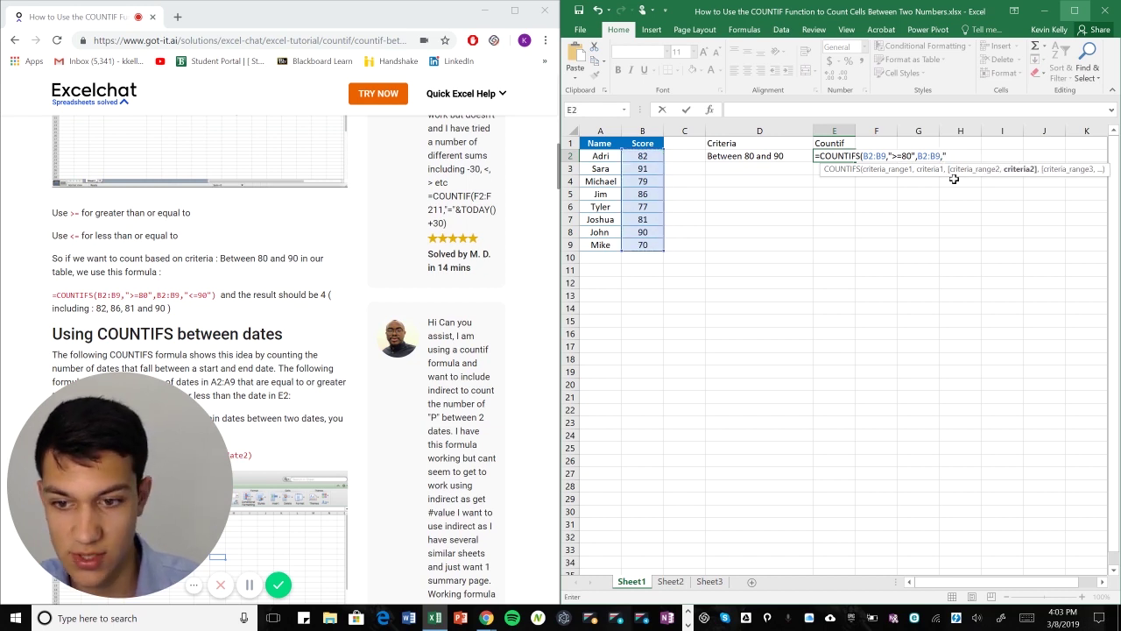
{"action": "type", "text": "\"<="}
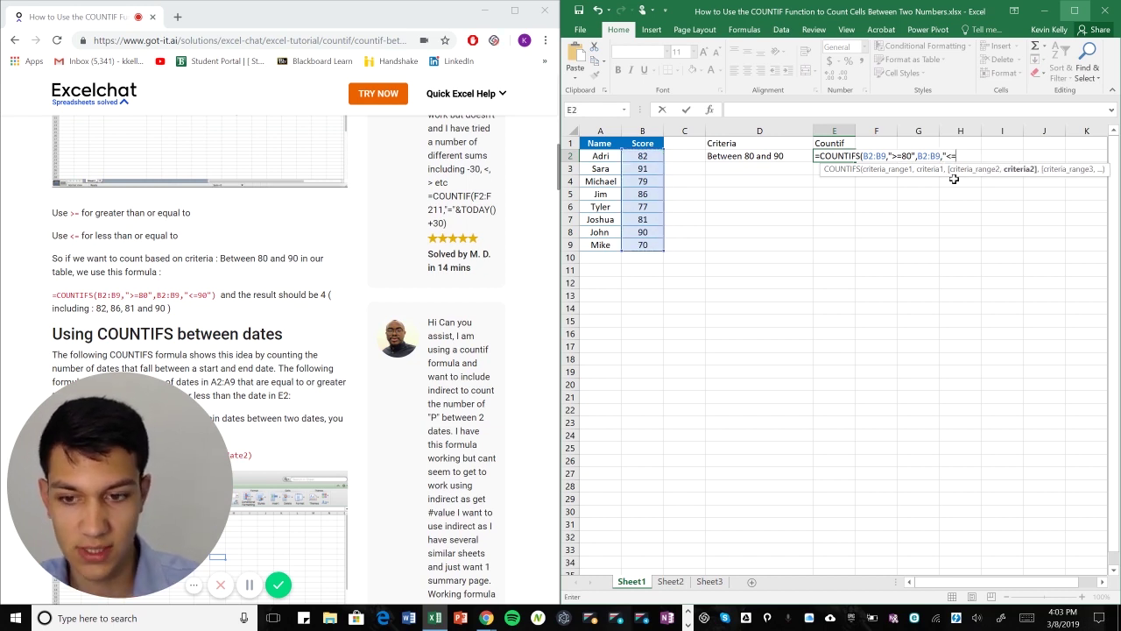
{"action": "type", "text": "90"}
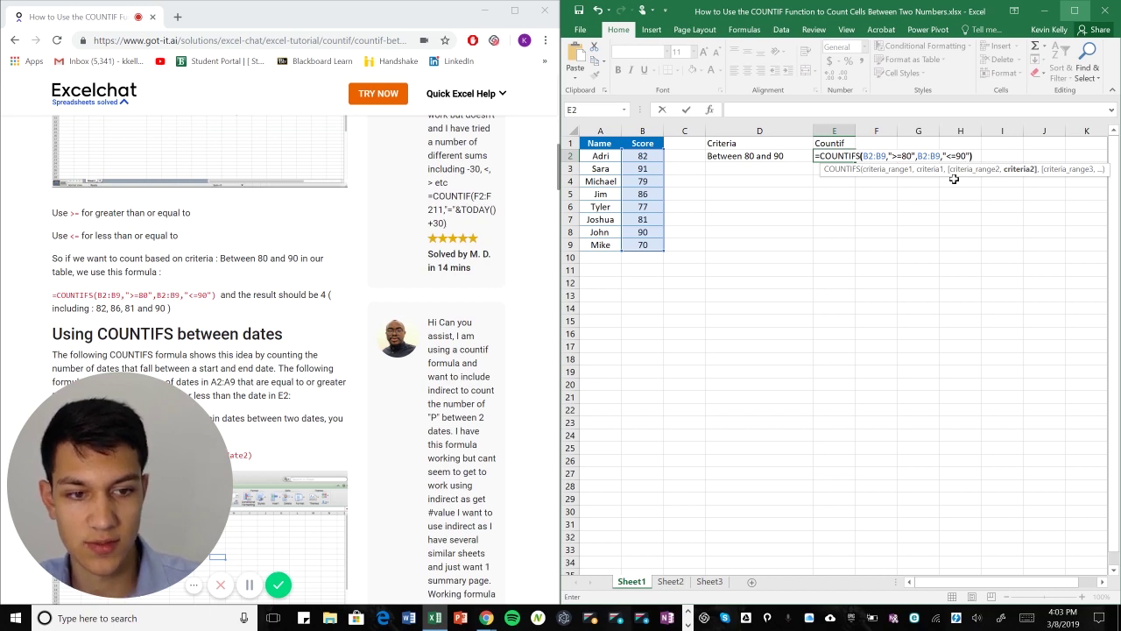
{"action": "key", "text": "Return"}
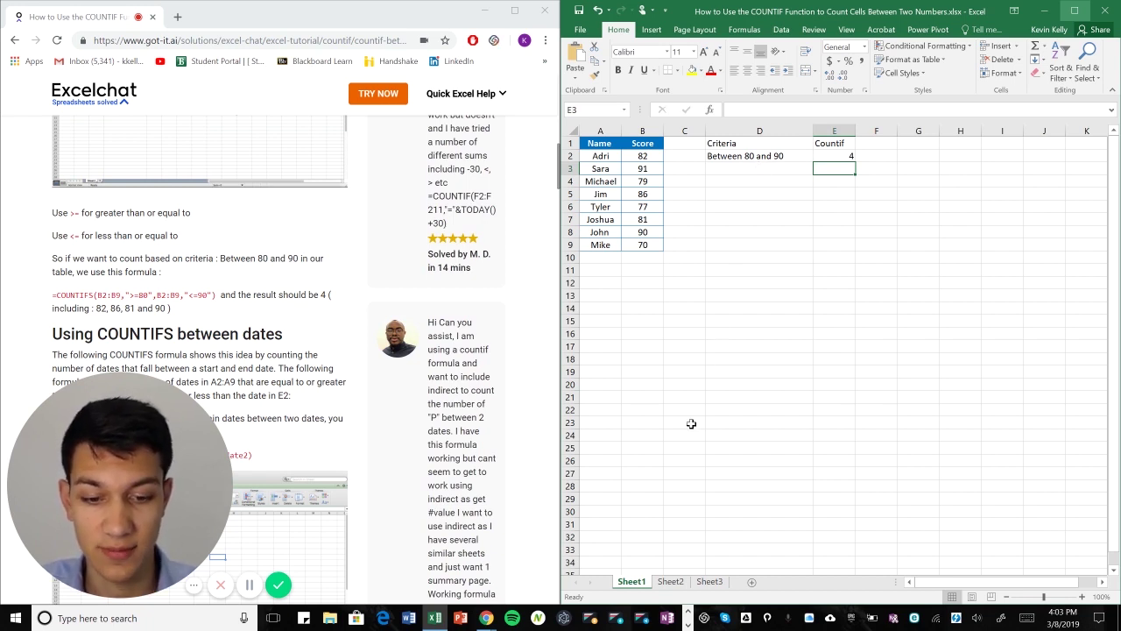
Clear the existing Result formula from cell E3 on Sheet2
{"action": "left_click", "coordinate": [680, 585]}
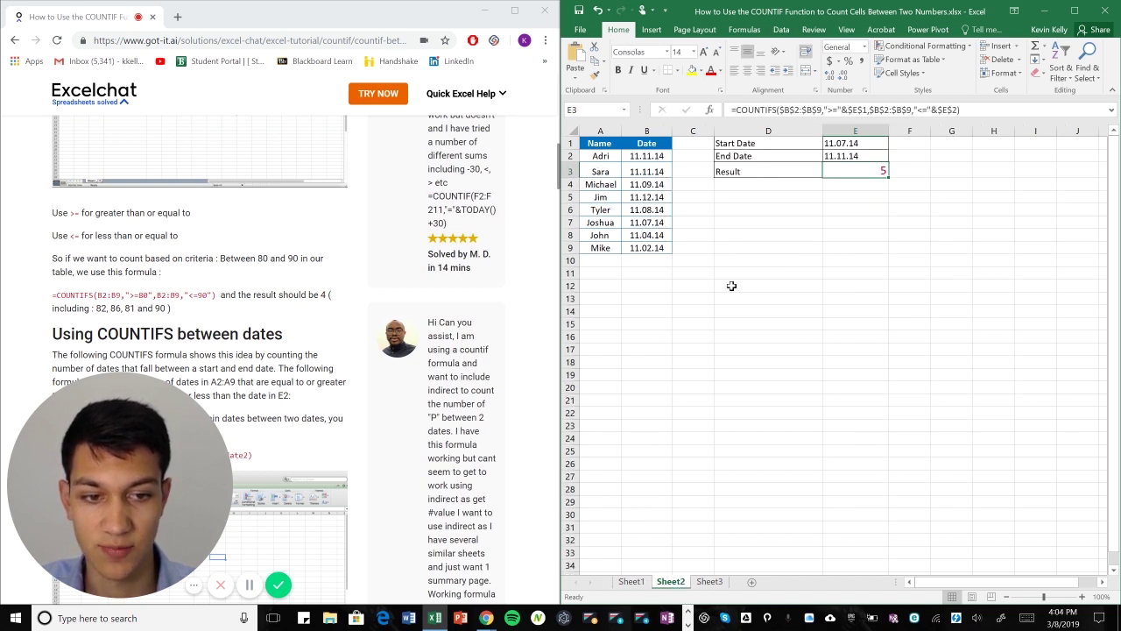
{"action": "key", "text": "BackSpace"}
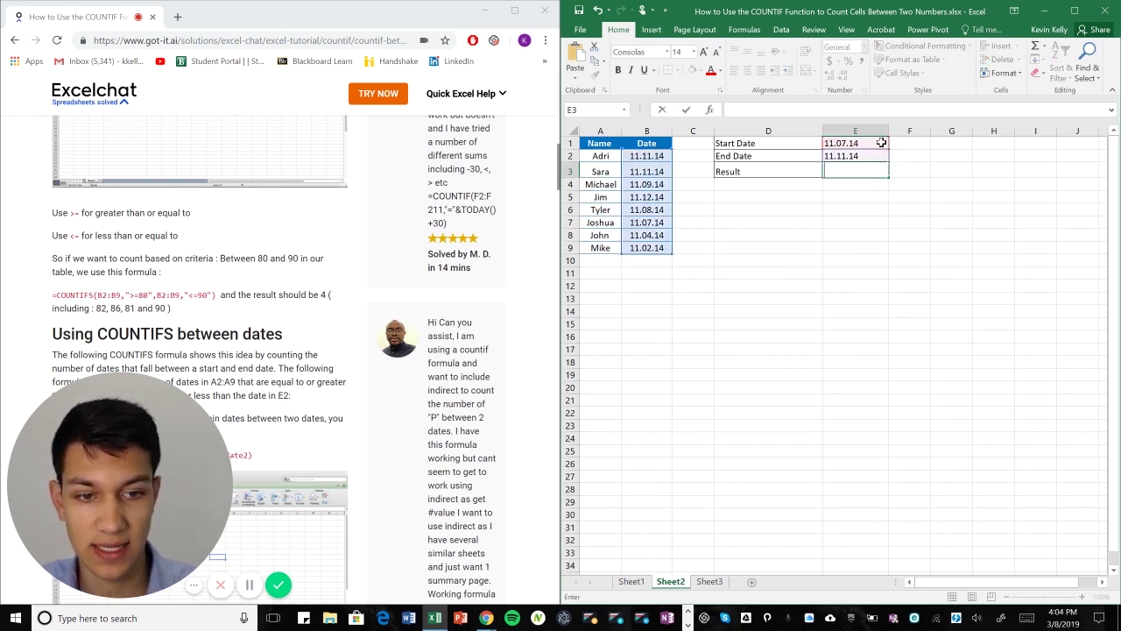
{"action": "left_click", "coordinate": [854, 222]}
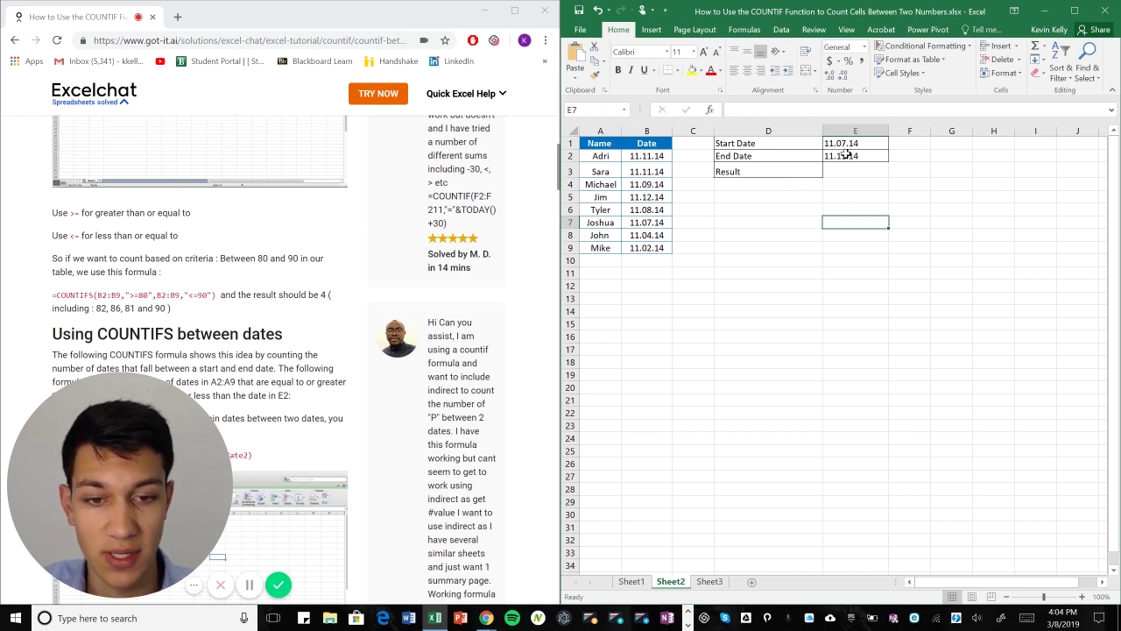
Copy the date-range formula =COUNTIFS($B$2:$B$9,">="&$E$1,$B$2:$B$9,"<="&$E$2) from the Excelchat article in the browser
{"action": "scroll", "coordinate": [841, 351], "scroll_direction": "down", "scroll_amount": 2}
{"action": "scroll", "coordinate": [643, 245], "scroll_direction": "up", "scroll_amount": 2}
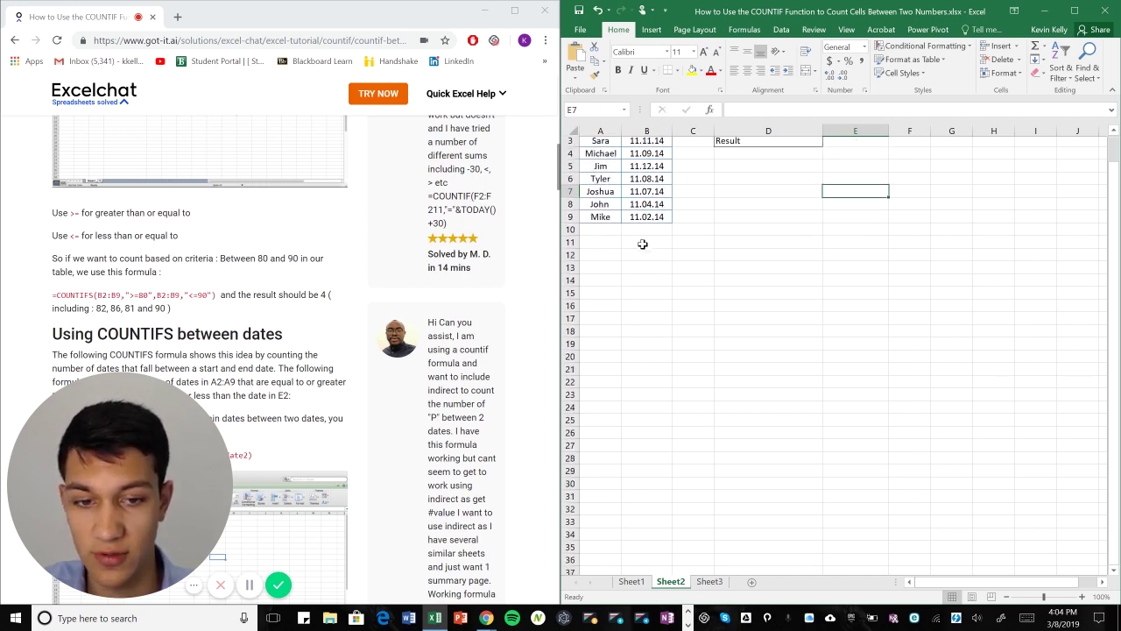
{"action": "scroll", "coordinate": [263, 249], "scroll_direction": "down", "scroll_amount": 3}
{"action": "scroll", "coordinate": [263, 250], "scroll_direction": "down", "scroll_amount": 5}
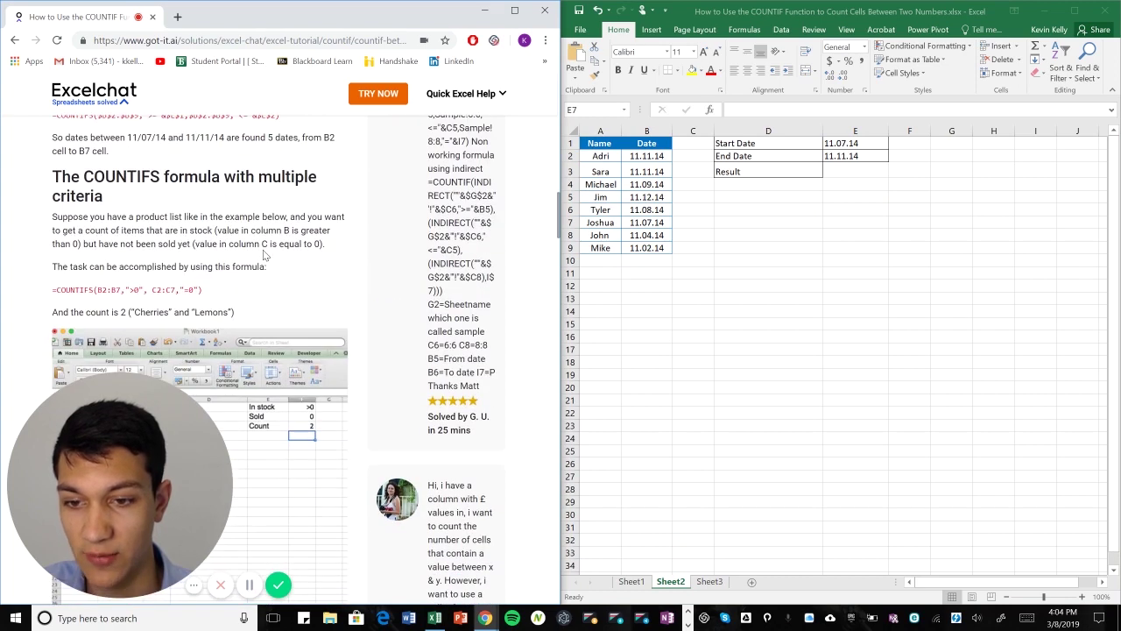
{"action": "scroll", "coordinate": [262, 250], "scroll_direction": "up", "scroll_amount": 2}
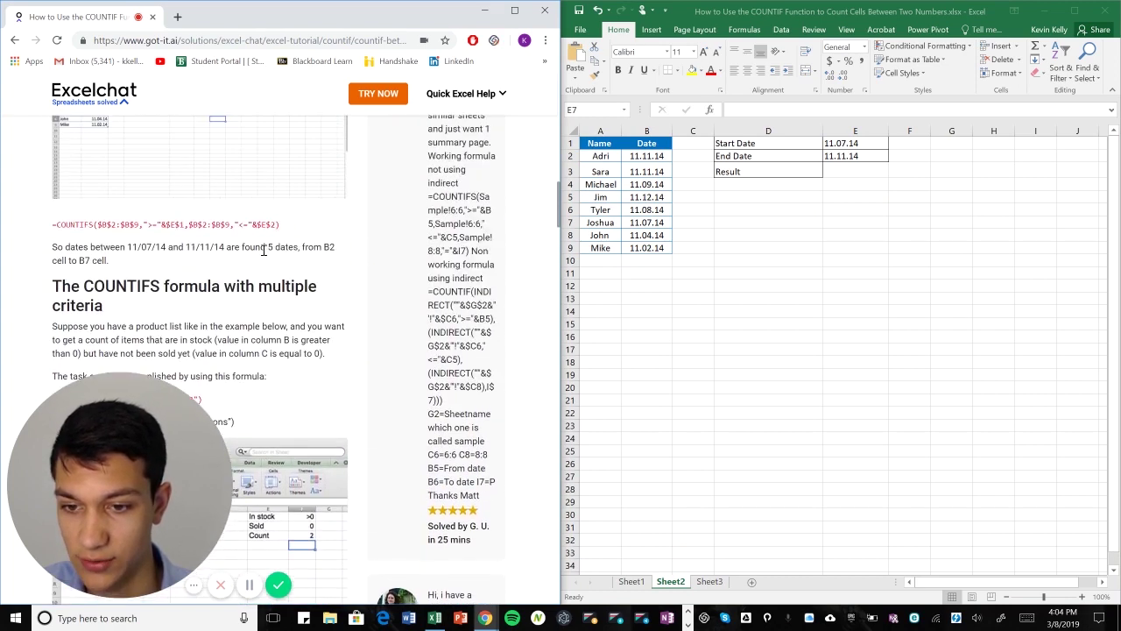
{"action": "left_click_drag", "start_coordinate": [55, 224], "coordinate": [279, 225]}
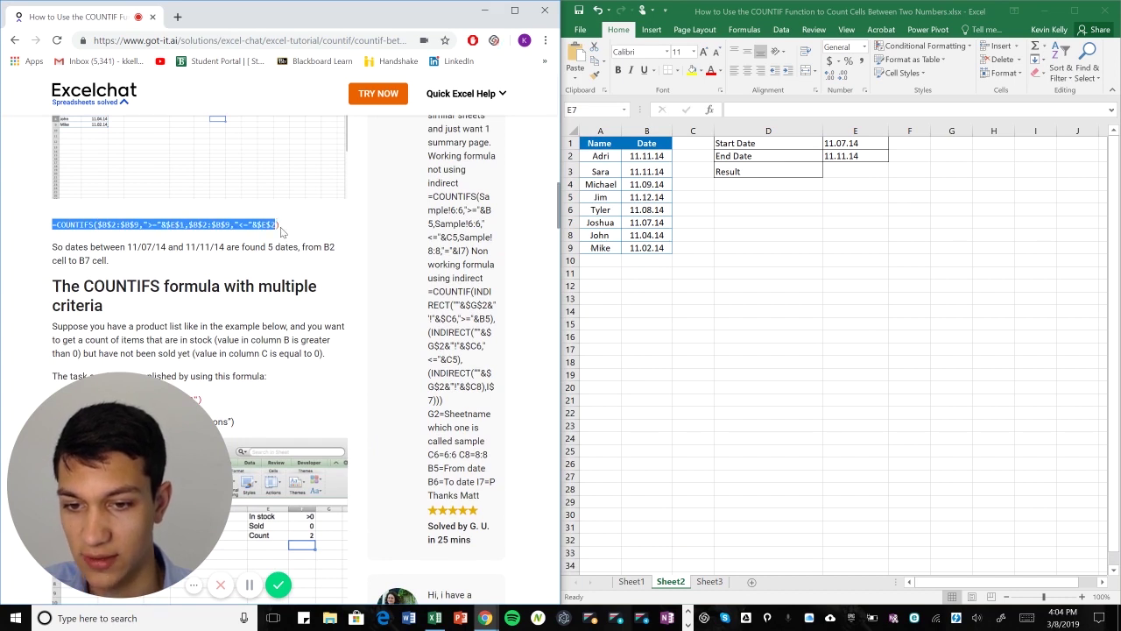
{"action": "left_click", "coordinate": [282, 230]}
{"action": "triple_click", "coordinate": [266, 226]}
{"action": "right_click", "coordinate": [282, 227]}
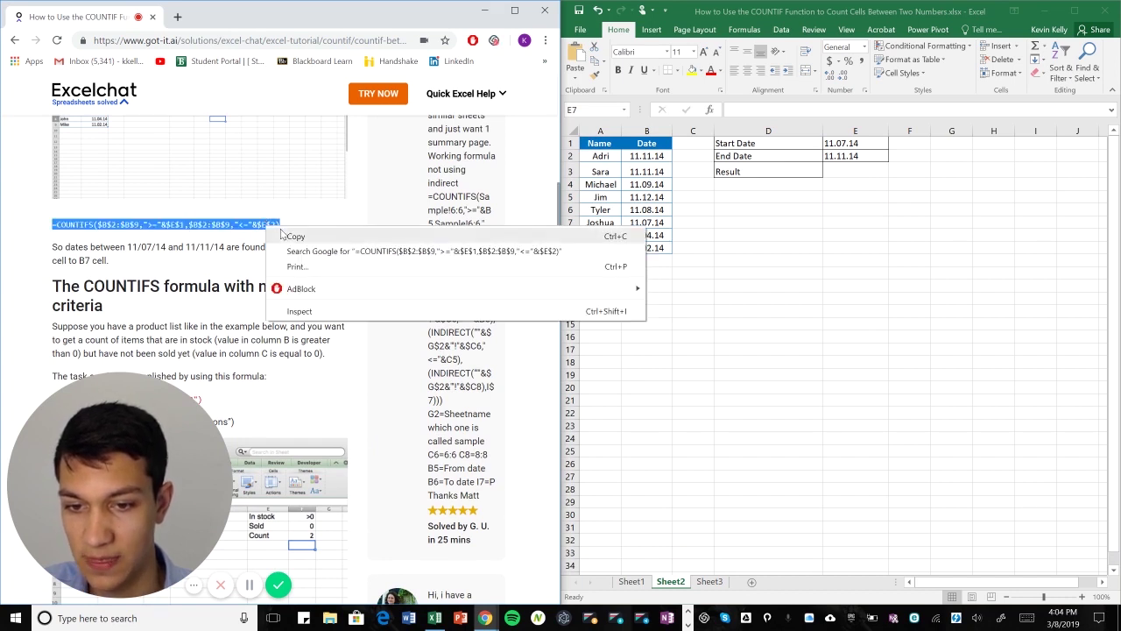
{"action": "left_click", "coordinate": [289, 235]}
Paste the copied COUNTIFS formula into the Result cell E3 on Sheet2 of the Excel workbook
{"action": "left_click", "coordinate": [851, 171]}
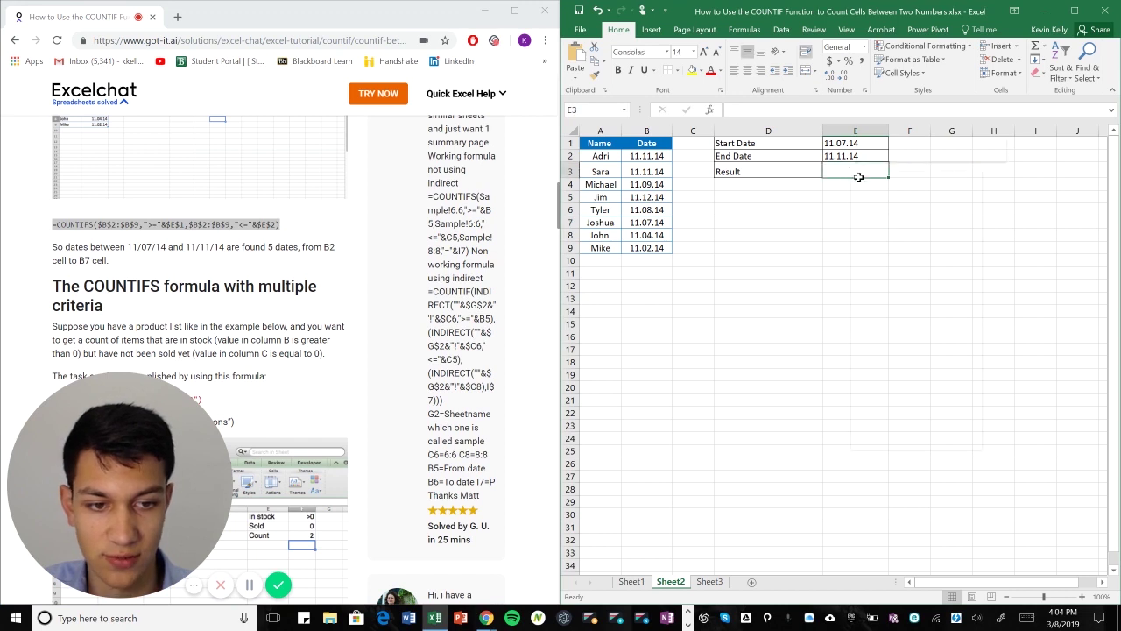
{"action": "right_click", "coordinate": [850, 172]}
{"action": "left_click", "coordinate": [830, 172]}
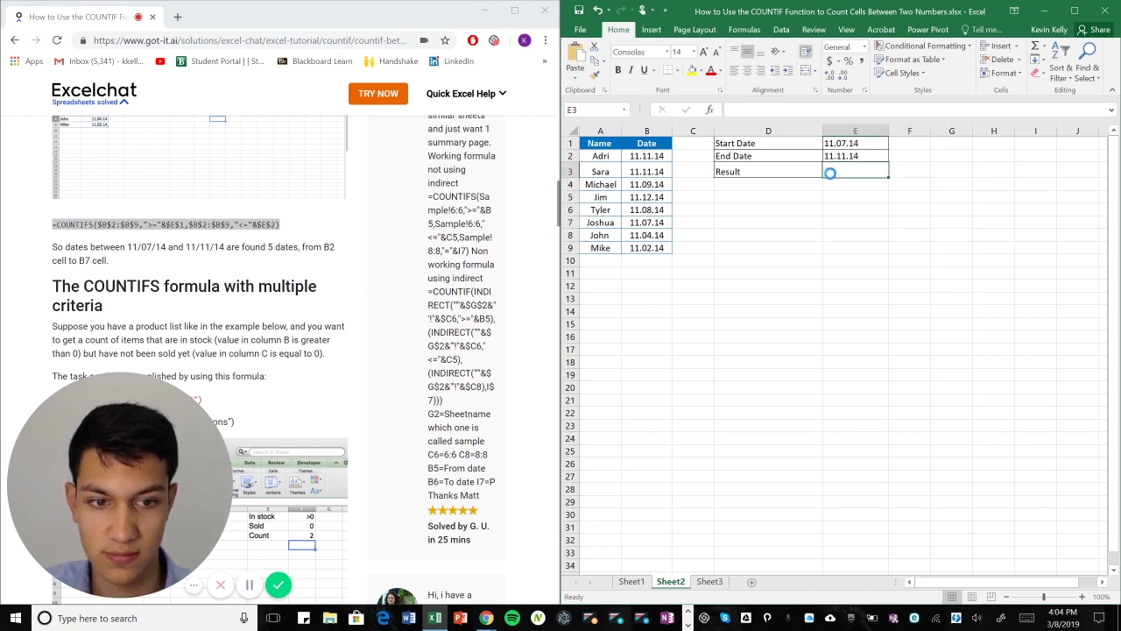
{"action": "key", "text": "ctrl+v"}
Increase the font size of the Result cell E3 to 16
{"action": "left_click", "coordinate": [703, 52]}
{"action": "left_click", "coordinate": [704, 52]}
{"action": "left_click", "coordinate": [703, 52]}
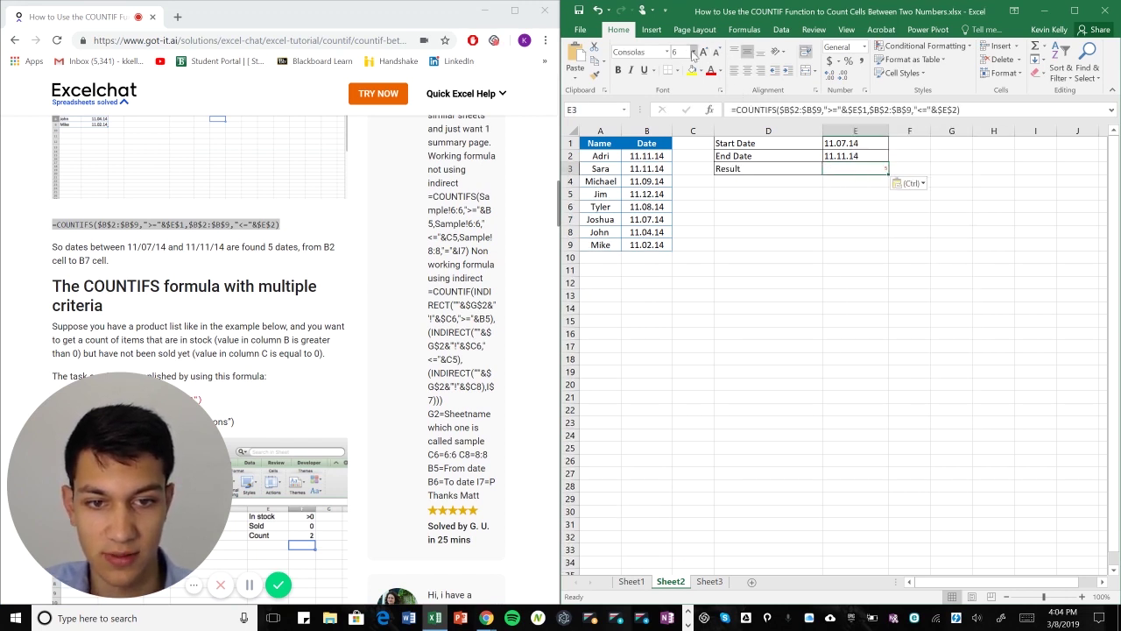
{"action": "left_click", "coordinate": [703, 52]}
{"action": "left_click", "coordinate": [703, 52]}
{"action": "left_click", "coordinate": [704, 52]}
{"action": "left_click", "coordinate": [703, 51]}
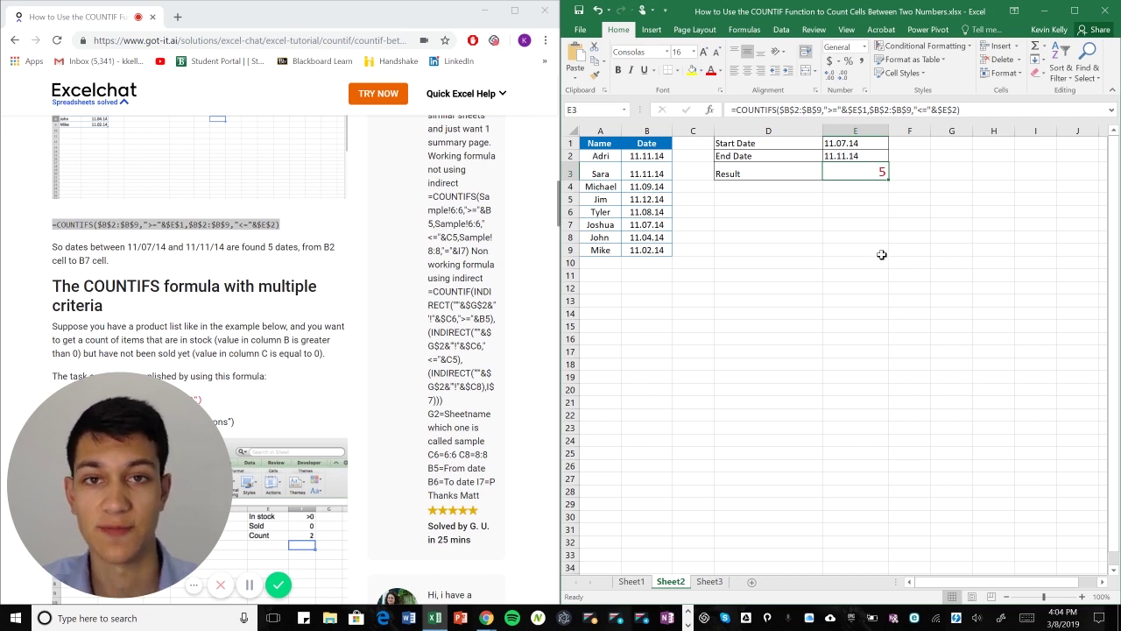
Clear the existing Count formula from cell F3 on Sheet3
{"action": "left_click", "coordinate": [720, 585]}
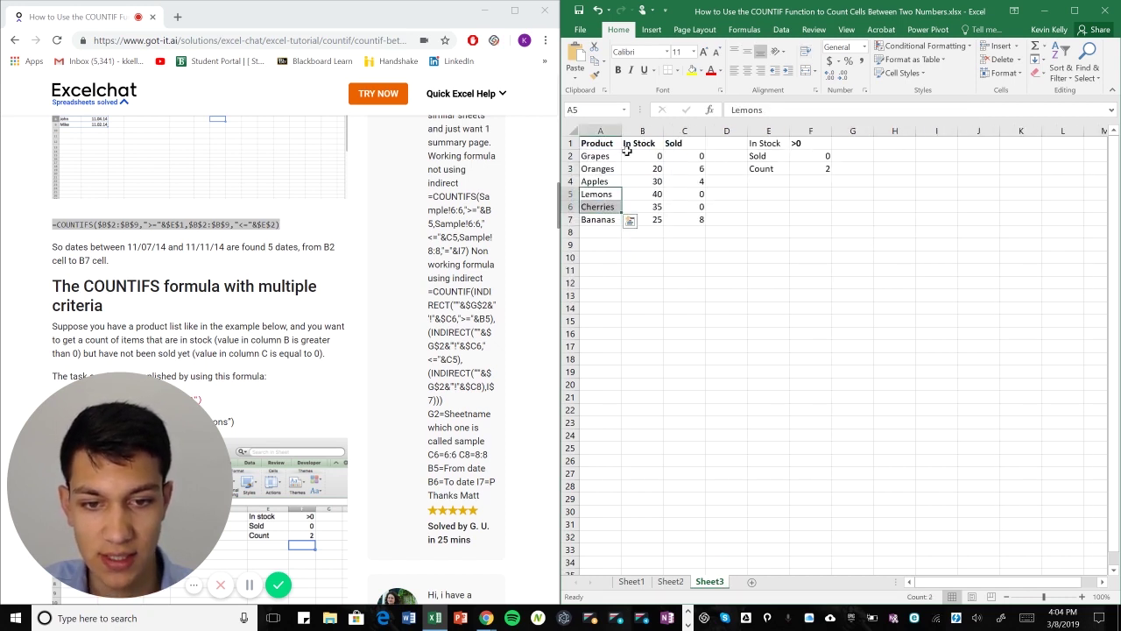
{"action": "left_click", "coordinate": [669, 167]}
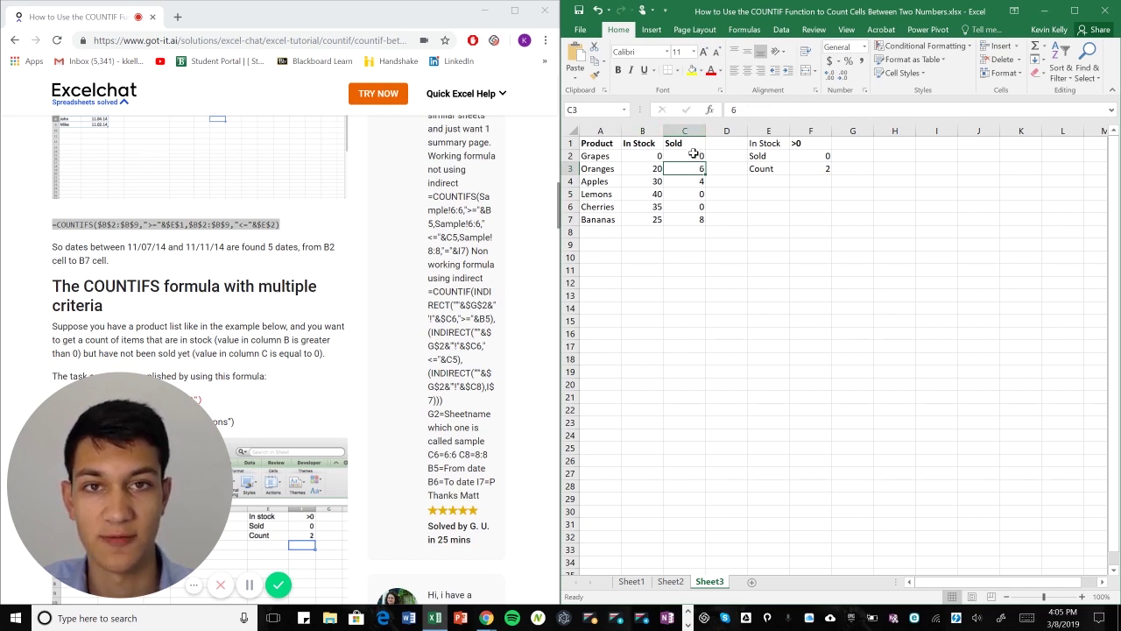
{"action": "left_click", "coordinate": [818, 168]}
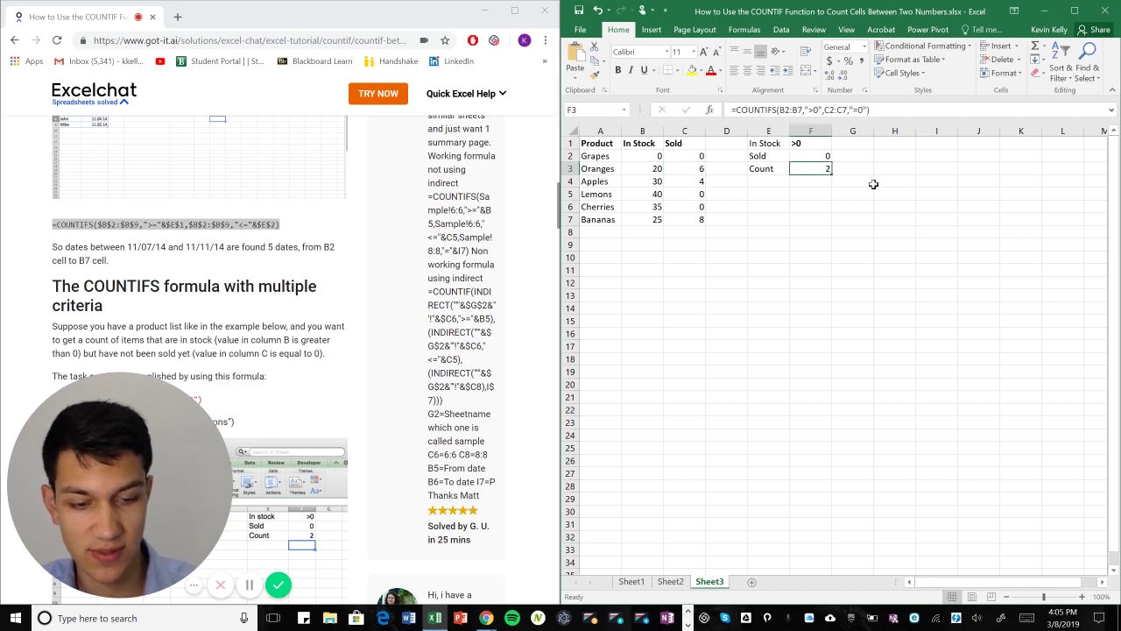
{"action": "key", "text": "Delete"}
{"action": "key", "text": "Return"}
{"action": "key", "text": "Up"}
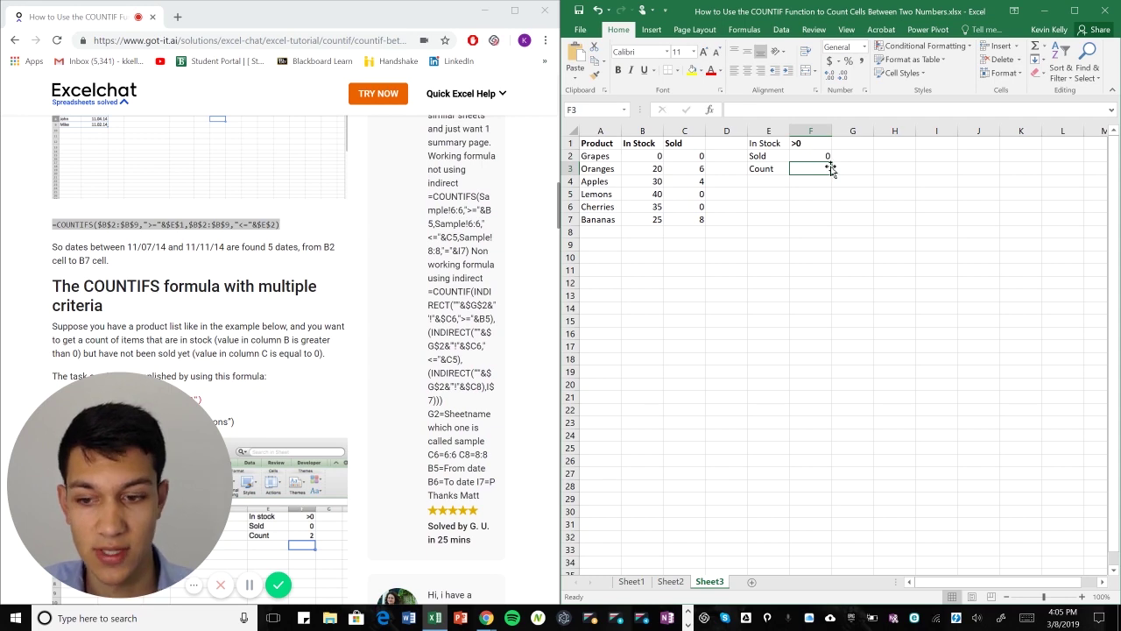
Start a COUNTIFS formula in the Count cell F3 on Sheet3 with the In Stock range B2:B7 and criterion ">0"
{"action": "scroll", "coordinate": [666, 263], "scroll_direction": "down", "scroll_amount": 2}
{"action": "scroll", "coordinate": [613, 262], "scroll_direction": "up", "scroll_amount": 2}
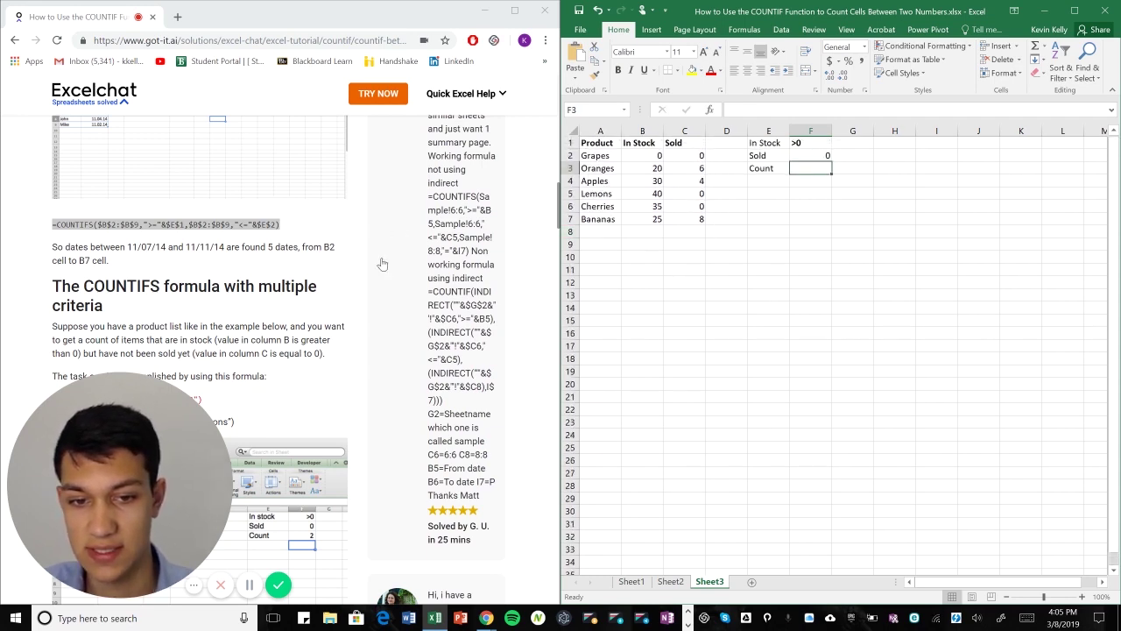
{"action": "scroll", "coordinate": [259, 253], "scroll_direction": "down", "scroll_amount": 5}
{"action": "scroll", "coordinate": [260, 253], "scroll_direction": "up", "scroll_amount": 5}
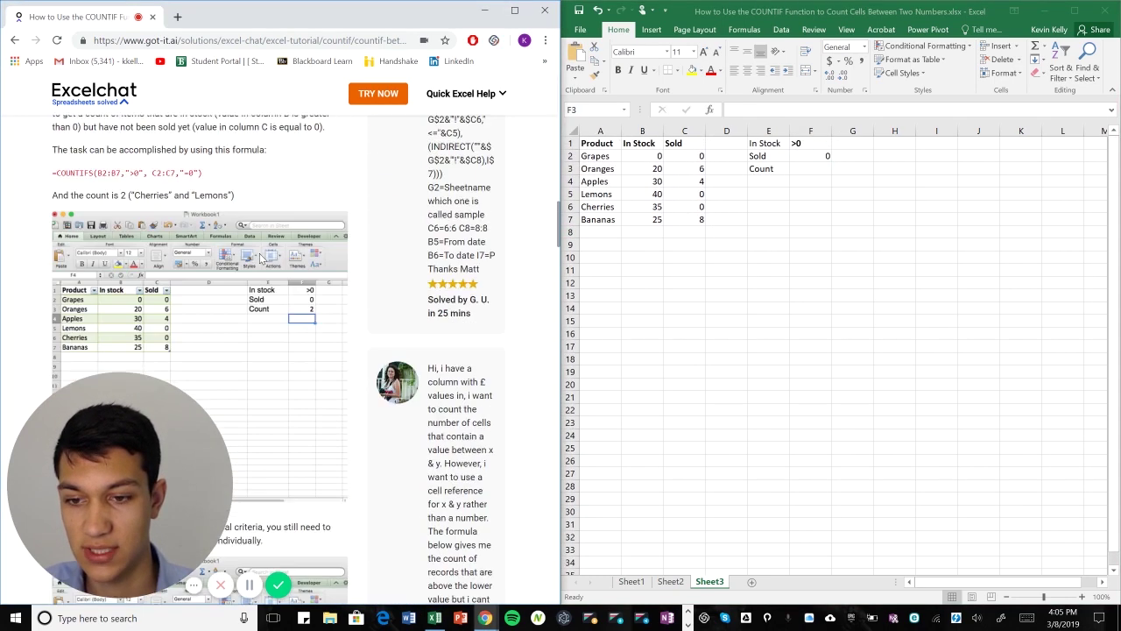
{"action": "left_click", "coordinate": [809, 169]}
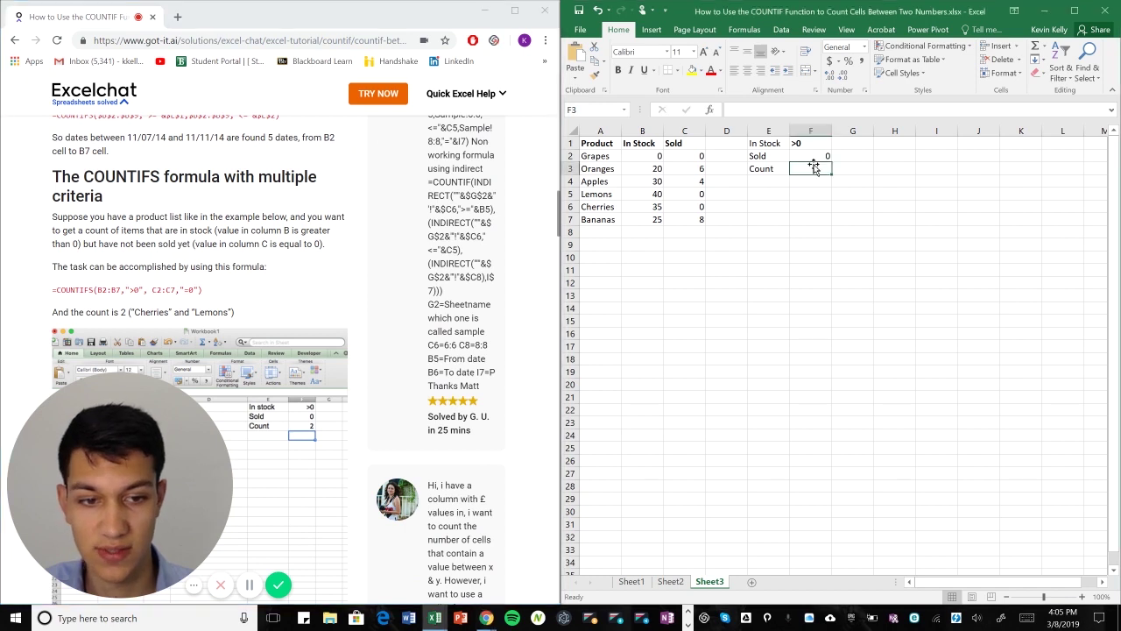
{"action": "type", "text": "=Count"}
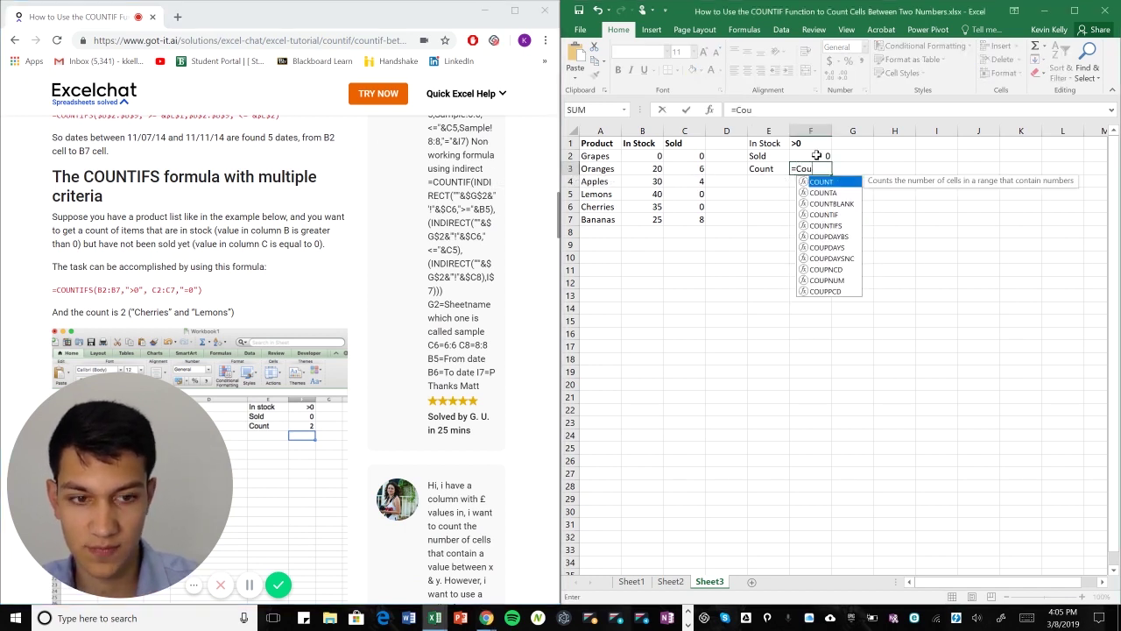
{"action": "double_click", "coordinate": [826, 225]}
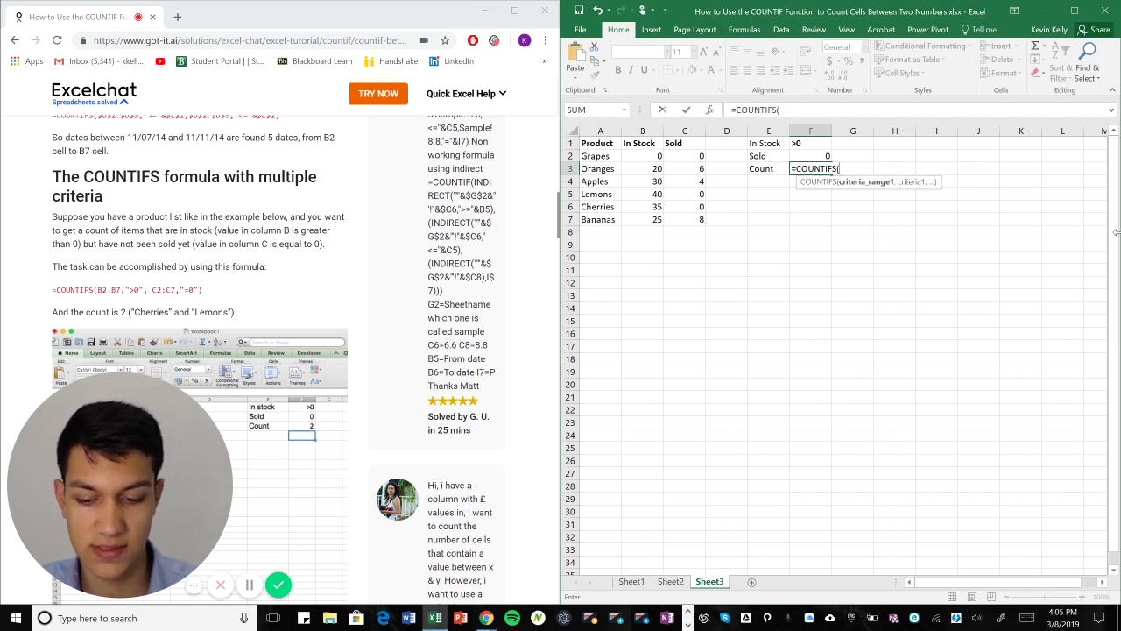
{"action": "left_click_drag", "start_coordinate": [652, 156], "coordinate": [659, 221]}
{"action": "type", "text": ",\">"}
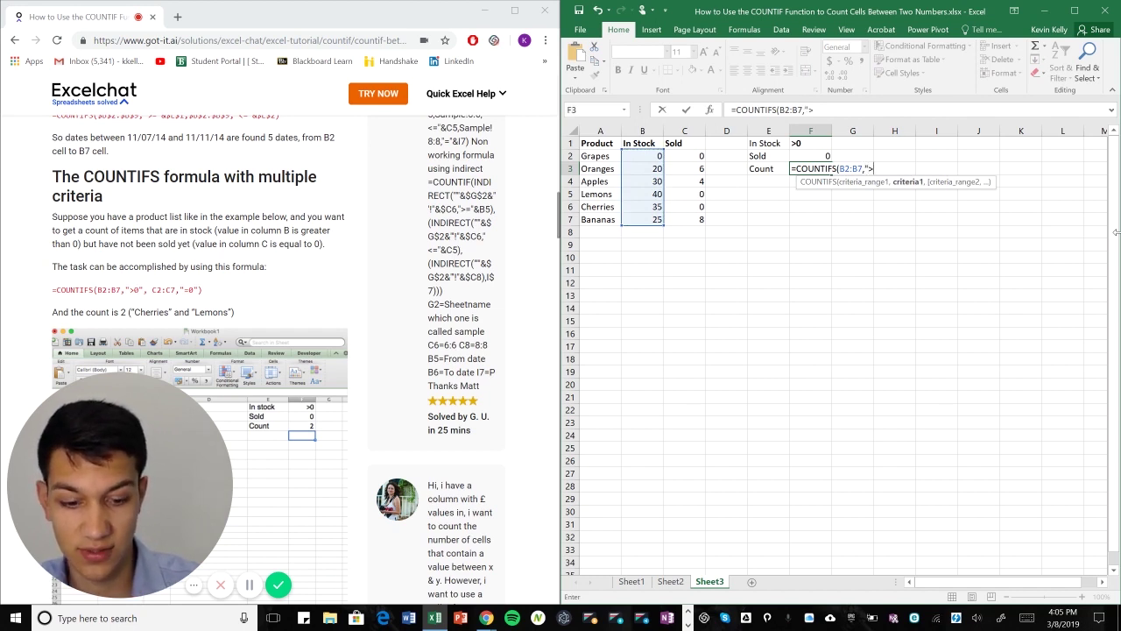
{"action": "type", "text": "0\","}
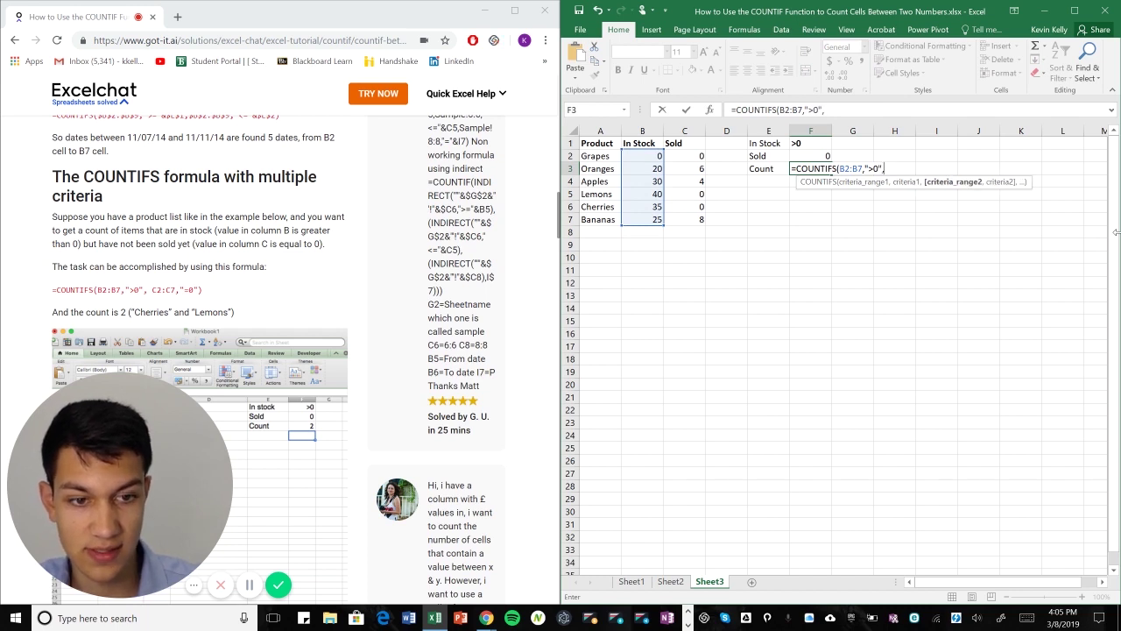
Add the Sold range C2:C7 with criterion "=0" as the second condition and complete the COUNTIFS formula in F3
{"action": "key", "text": "Left"}
{"action": "key", "text": "Left"}
{"action": "key", "text": "Left"}
{"action": "key", "text": "Up"}
{"action": "key", "text": "shift+Down"}
{"action": "key", "text": "shift+Down"}
{"action": "key", "text": "shift+Down"}
{"action": "key", "text": "shift+Down"}
{"action": "key", "text": "shift+Down"}
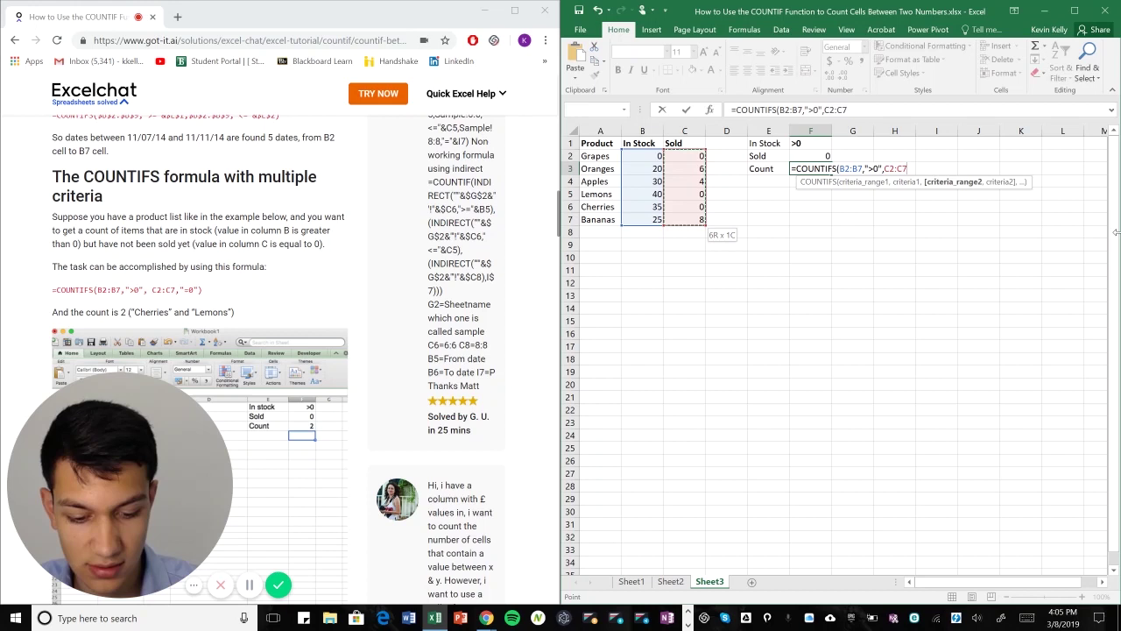
{"action": "type", "text": ",\"=0"}
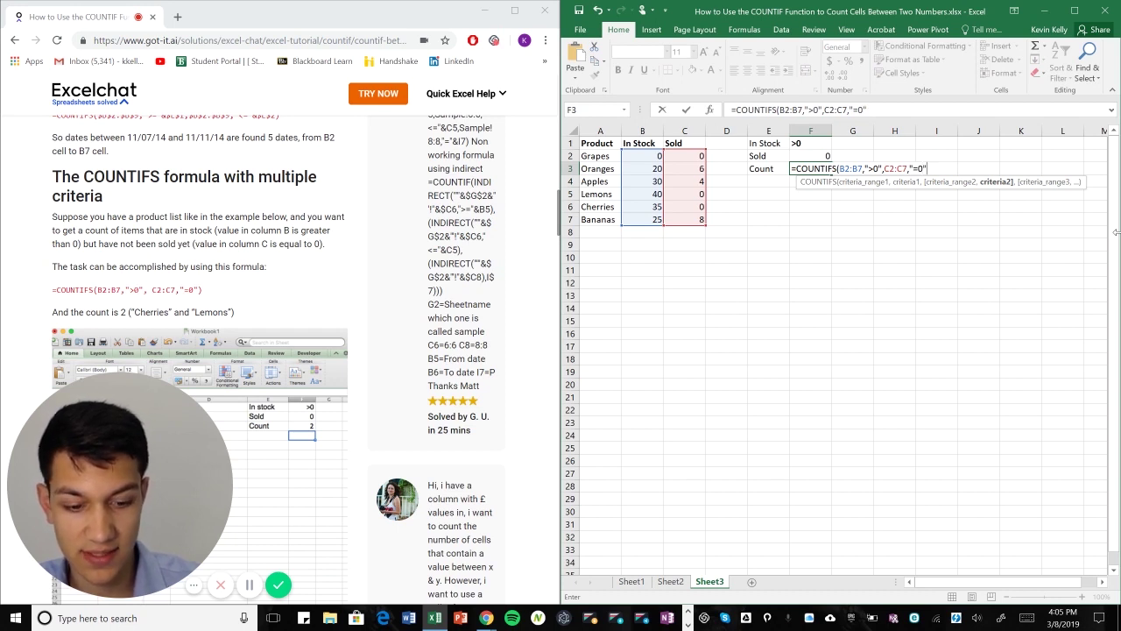
{"action": "key", "text": "Return"}
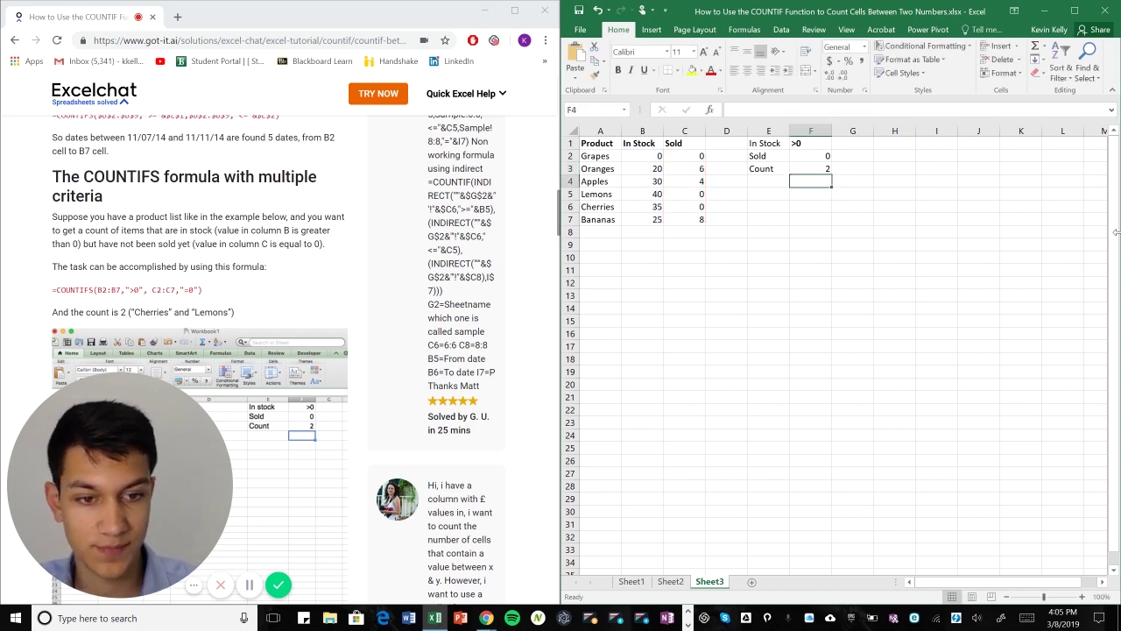